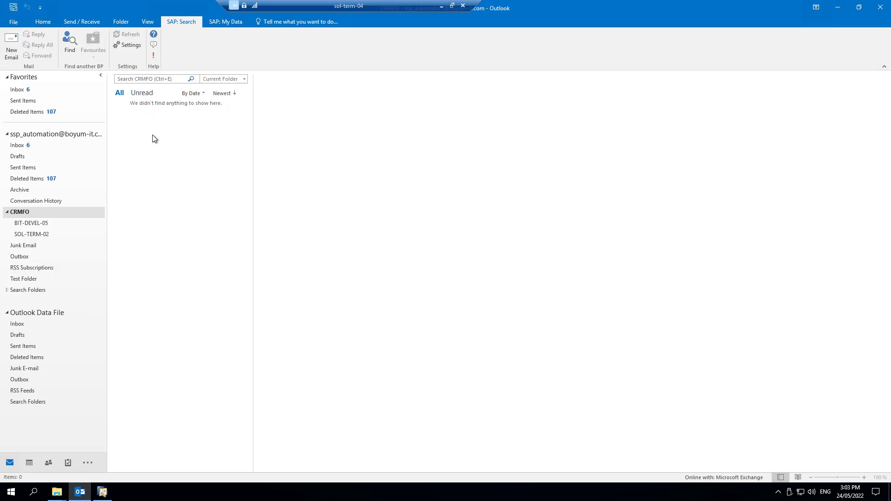
Step: Open the CRM business-partner search and browse the CRM for Outlook Server folder's files
left_click(70, 45)
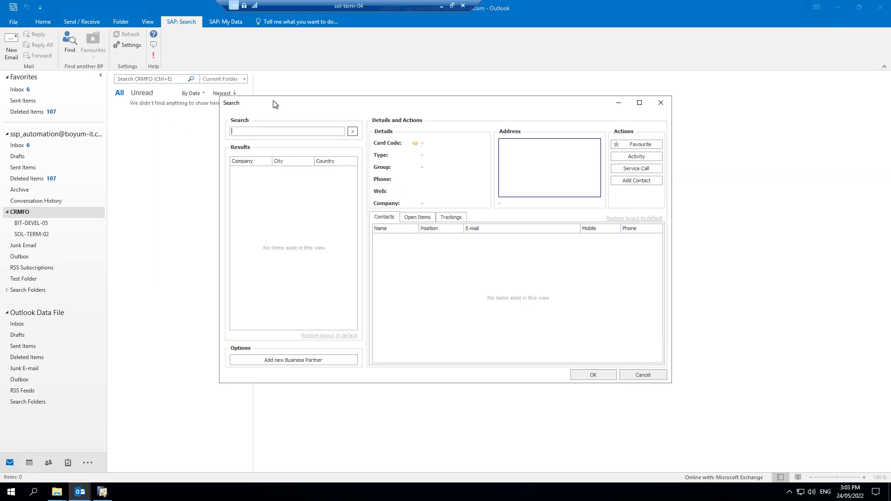
left_click_drag(273, 100, 179, 78)
mouse_move(57, 492)
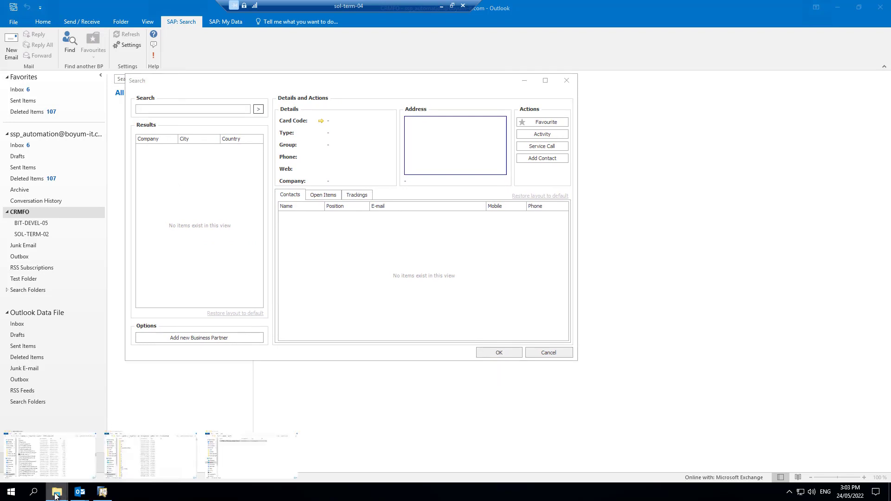
left_click(43, 463)
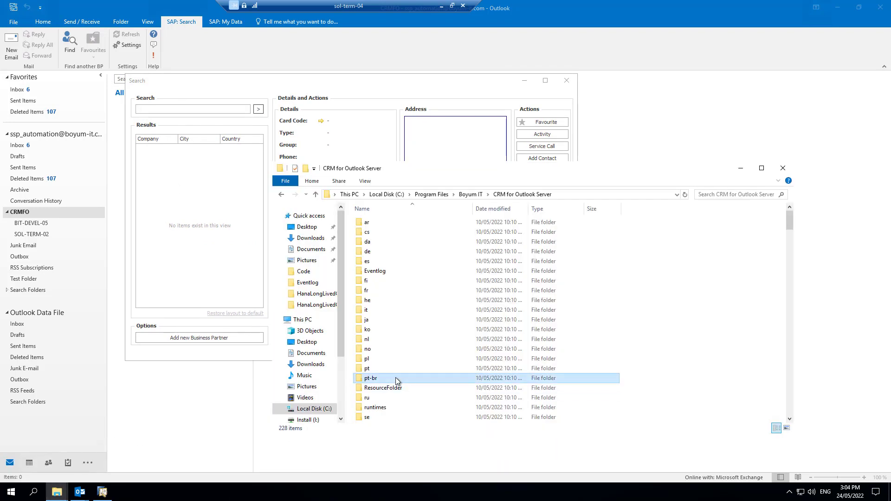
type("fl")
key("Down")
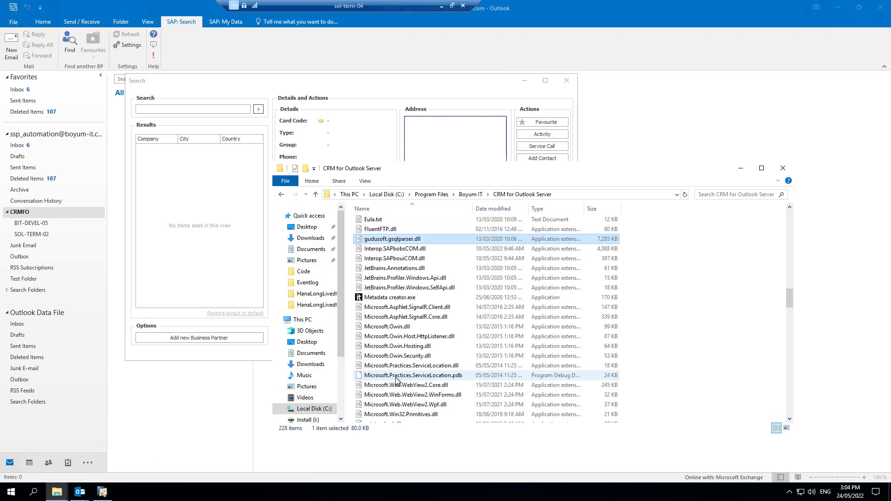
key("Up")
key("Up")
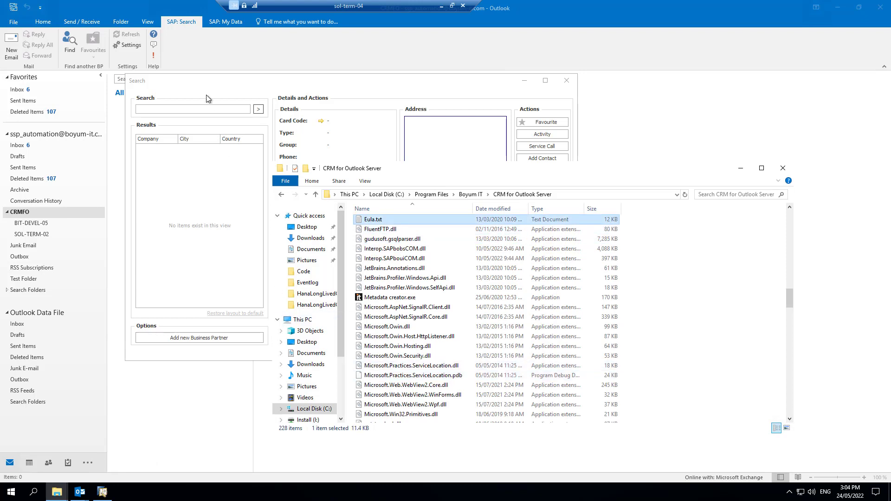
Step: Search business partners for 'sap', review the 18 results, then cancel the search
left_click(197, 110)
type("sap")
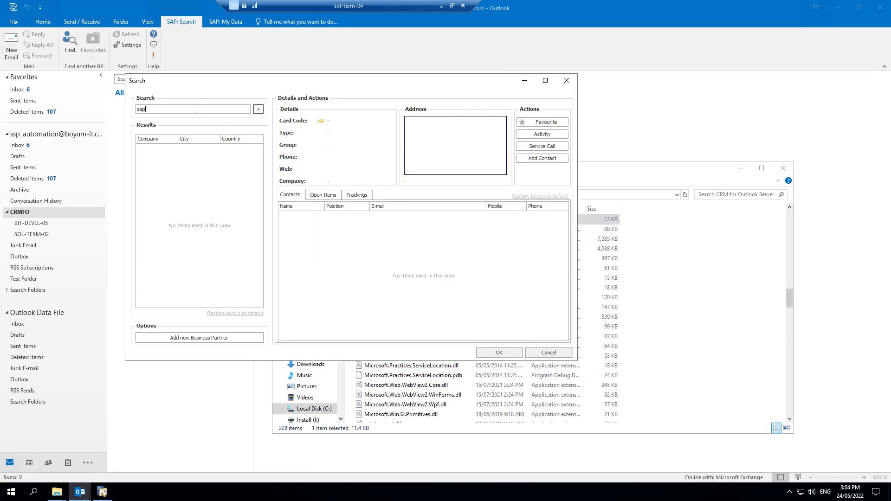
left_click(258, 111)
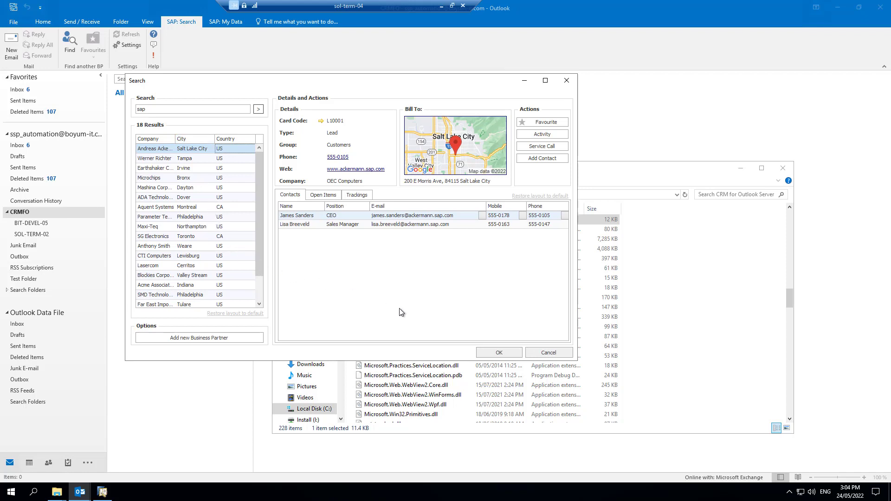
left_click(531, 353)
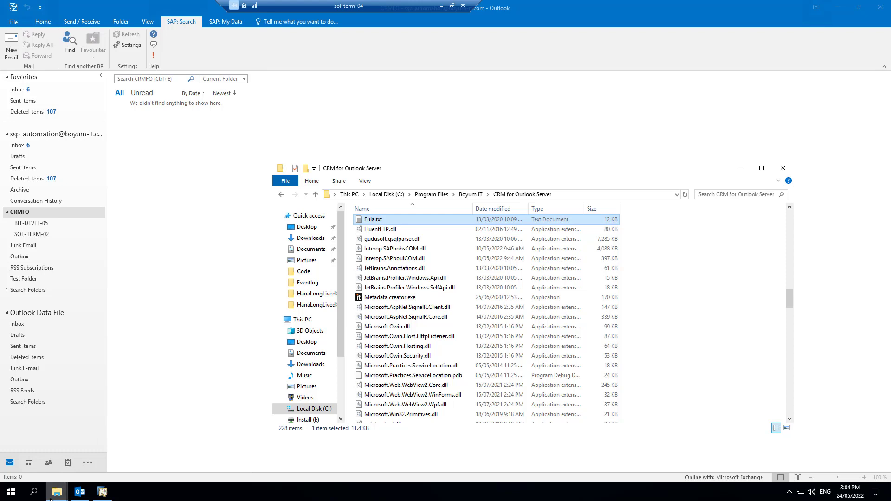
Step: Paste ENABLE_LONG_LIVED_CONNECTIONS.txt from New File into CRM for Outlook Server, granting admin permission
mouse_move(57, 492)
left_click(229, 454)
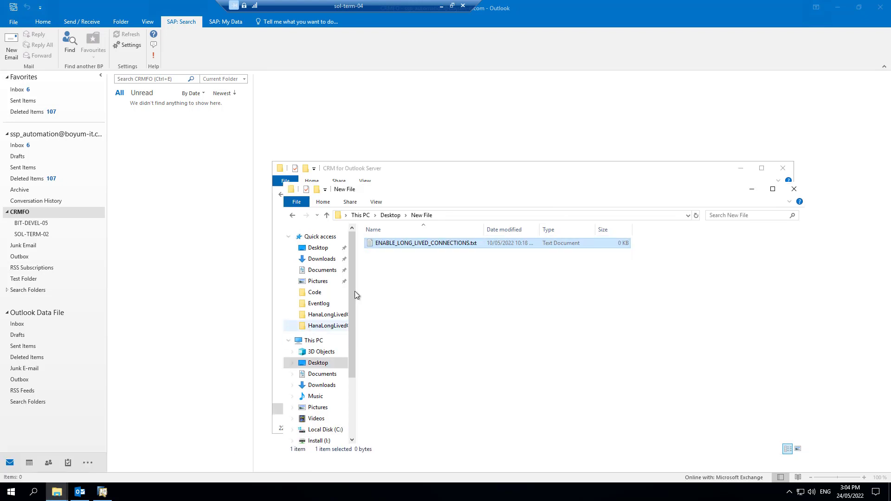
left_click_drag(394, 195, 518, 277)
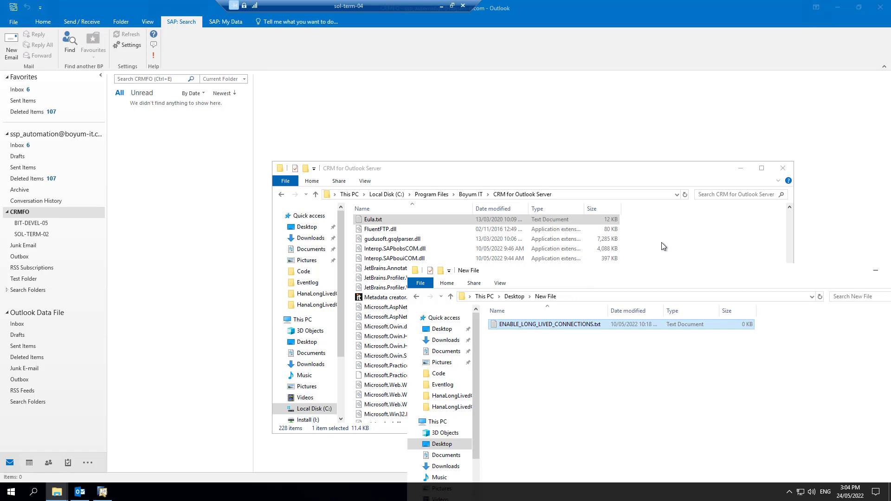
left_click(673, 239)
key("ctrl+v")
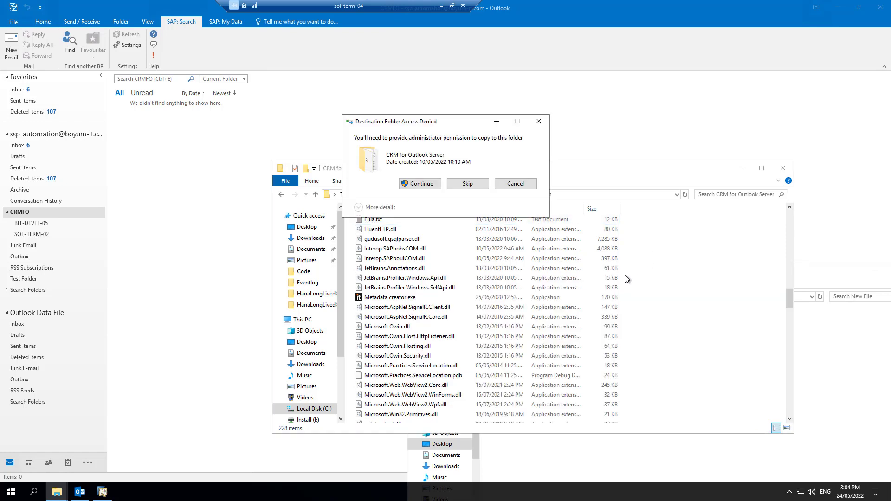
left_click(428, 185)
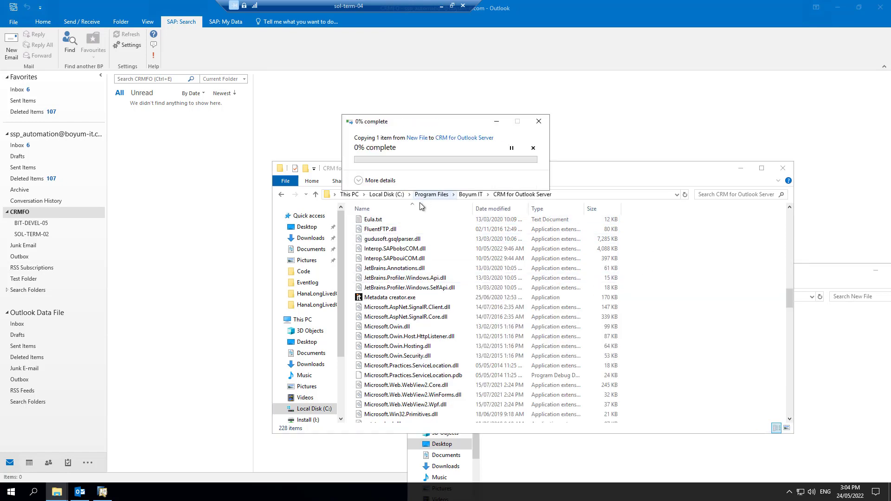
left_click(180, 229)
left_click(70, 48)
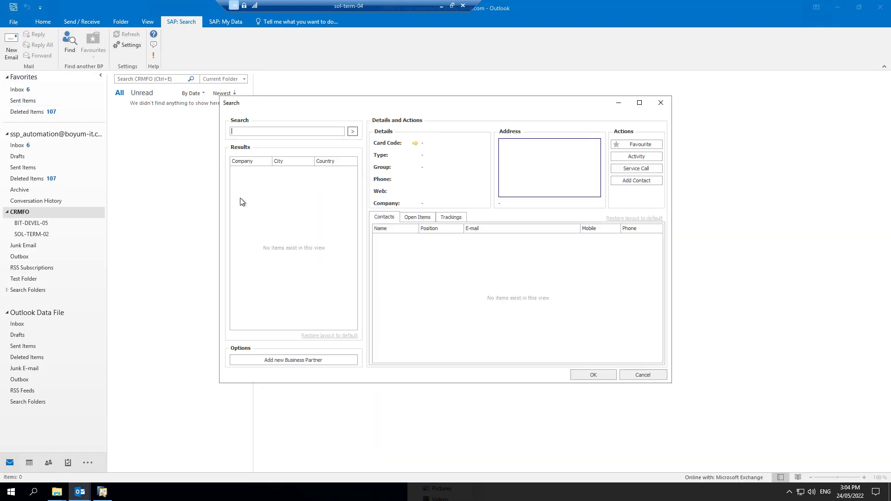
type("sap")
left_click(353, 134)
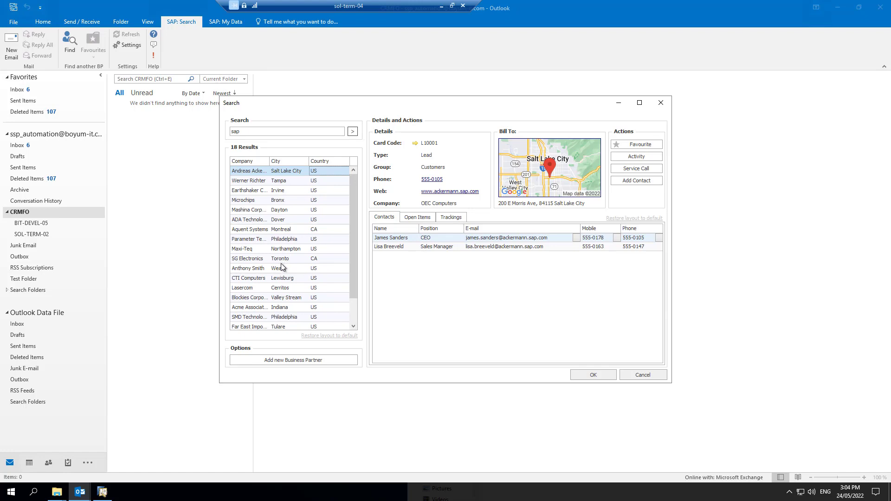
left_click(274, 192)
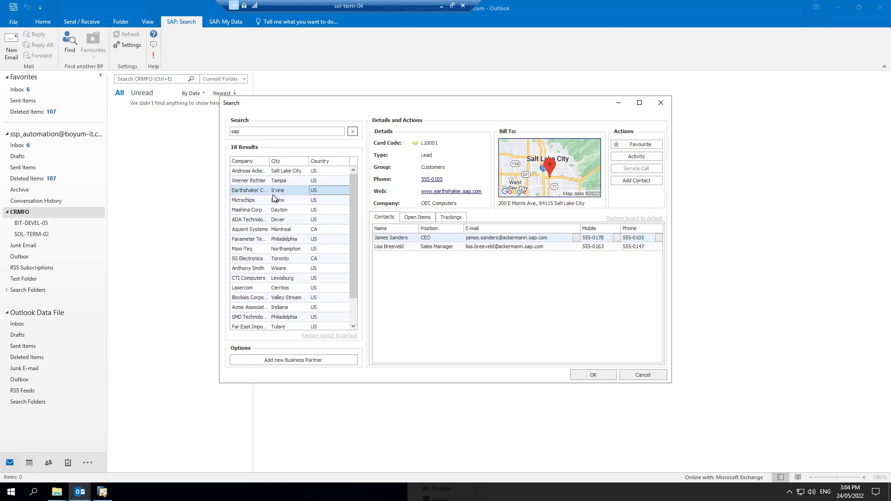
left_click(260, 162)
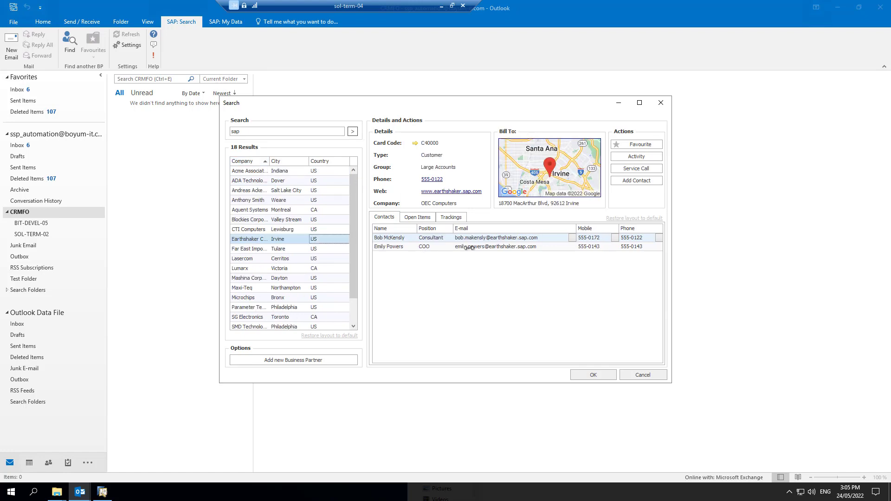
Step: Close the search and rename the copied file to xENABLE_LONG_LIVED_CONNECTIONS.txt
left_click(636, 376)
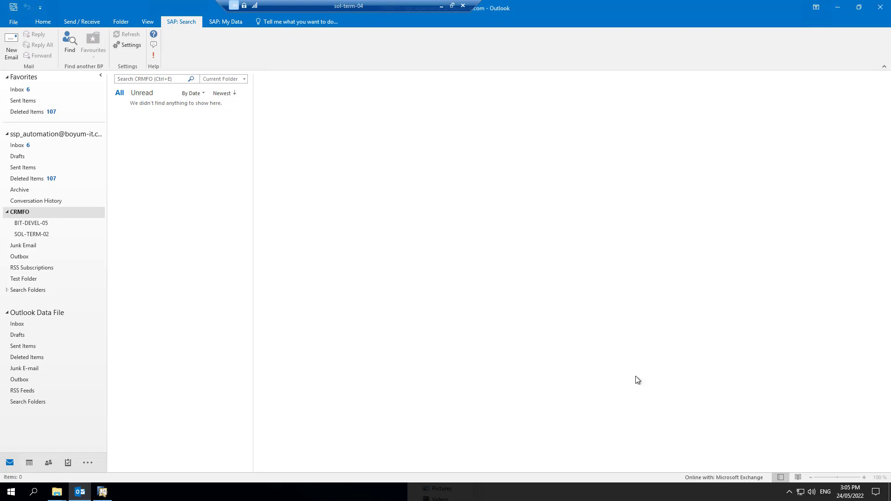
key("alt+Tab")
key("F2")
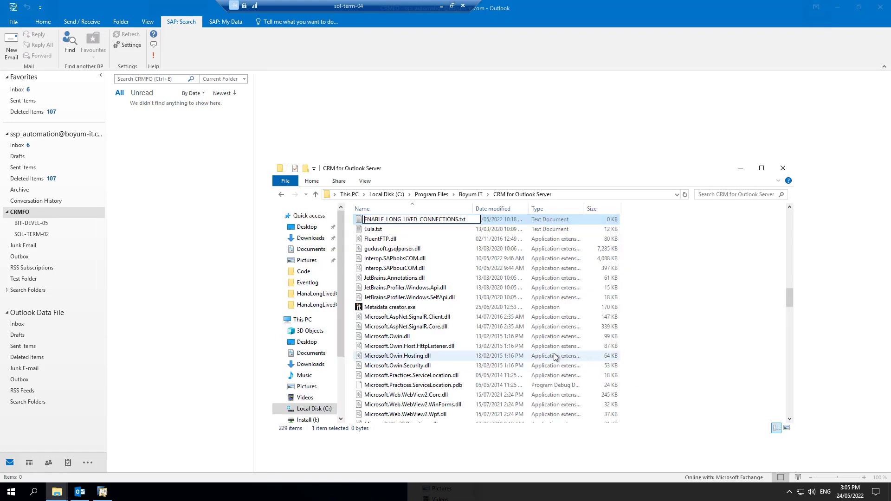
key("Home")
type("x")
key("Return")
key("Return")
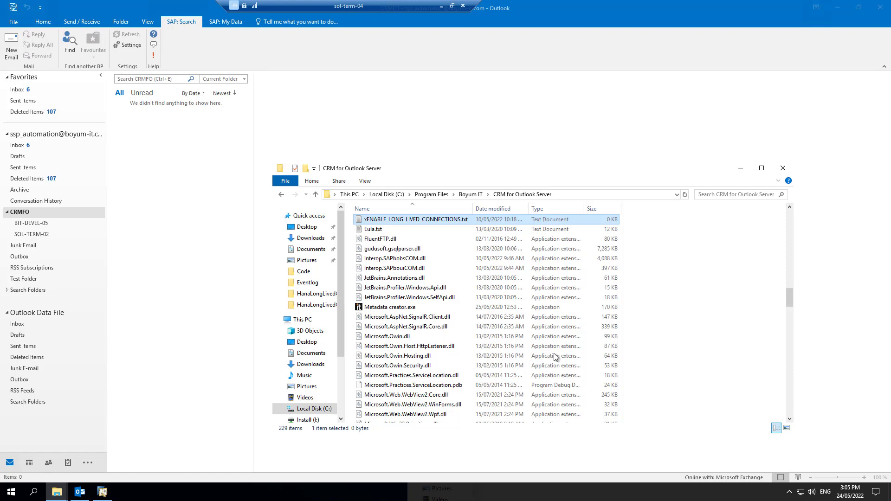
key("alt+Tab")
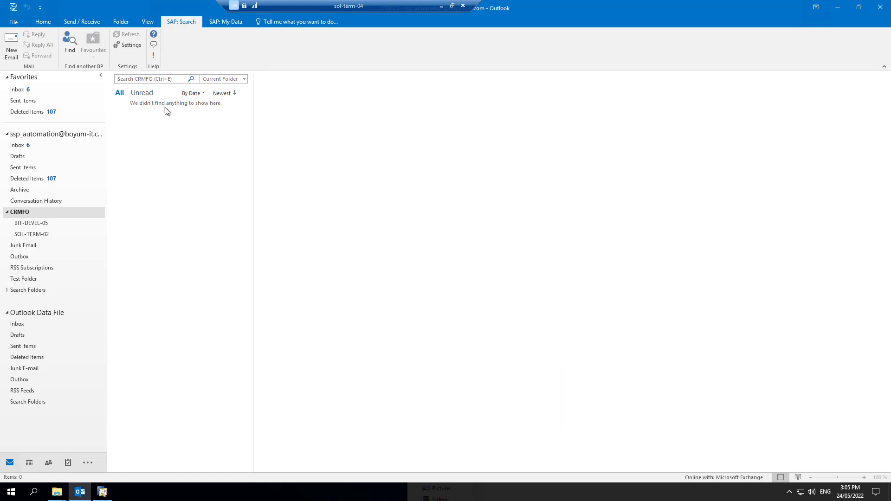
Step: Run a business-partner search for 'sap' and close the results
left_click(69, 39)
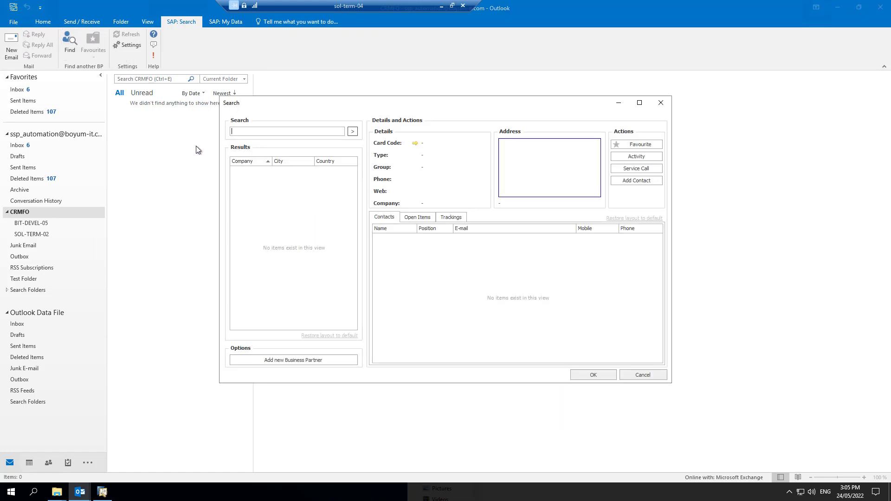
type("sap")
left_click(351, 132)
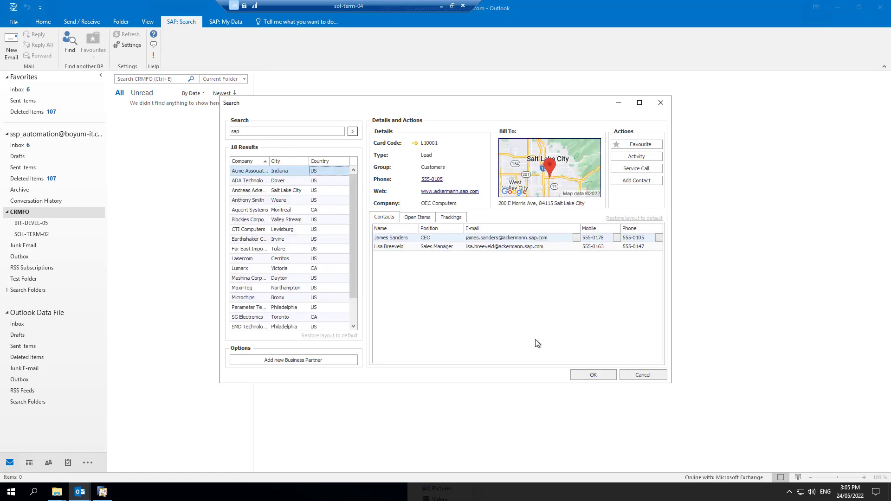
left_click(634, 374)
Step: Remove the leading x to restore the name ENABLE_LONG_LIVED_CONNECTIONS.txt
key("alt+Tab")
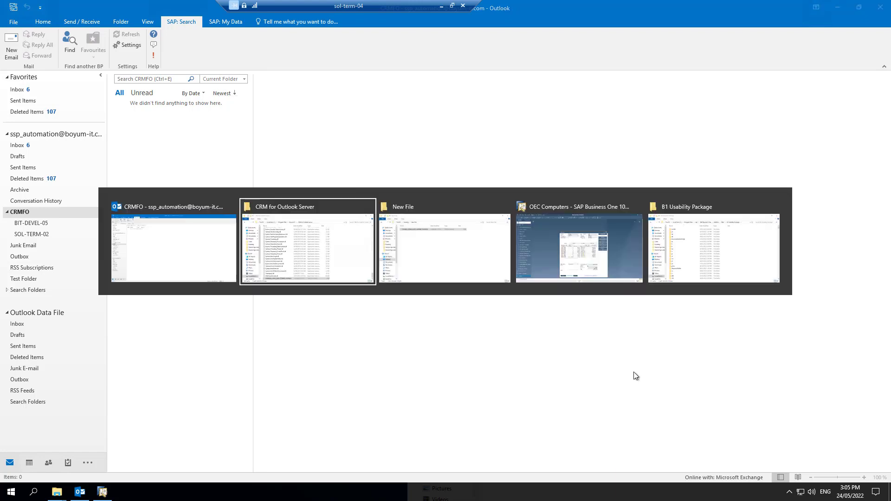
key("F2")
key("Home")
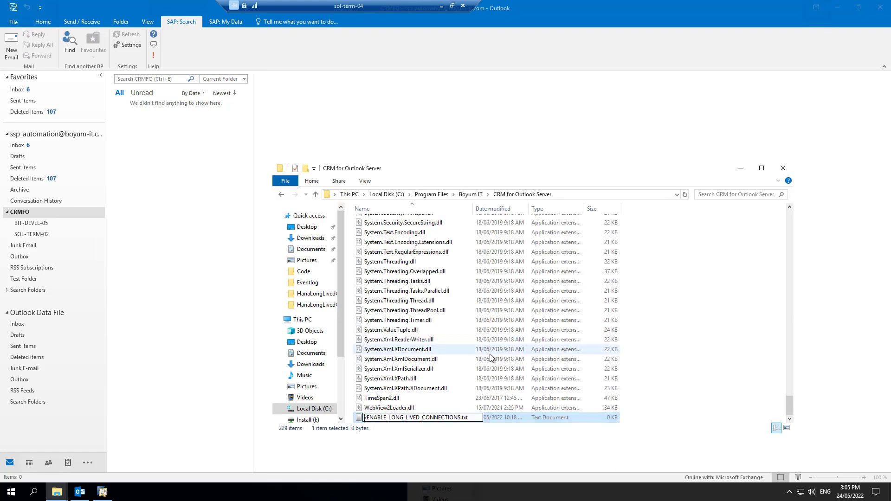
key("Delete")
key("Return")
key("Return")
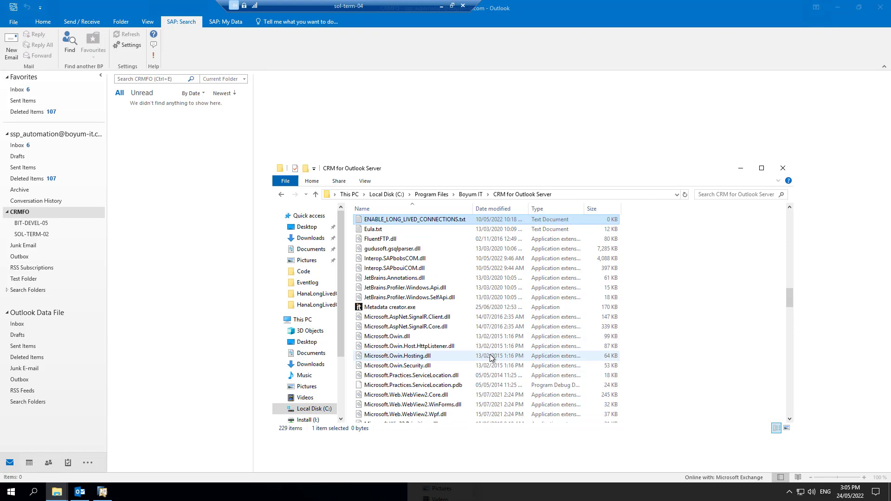
key("alt+Tab")
Step: Rerun the 'sap' business-partner search, confirm 18 results, and close it
left_click(76, 39)
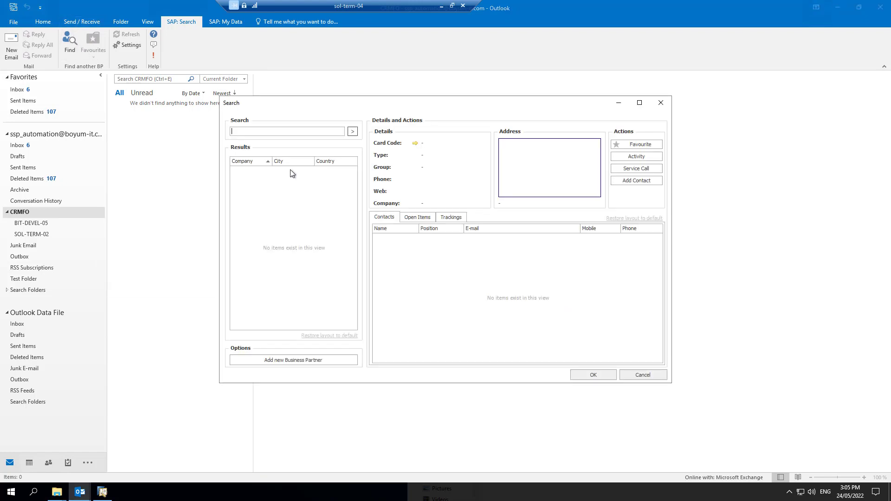
type("sap")
left_click(353, 131)
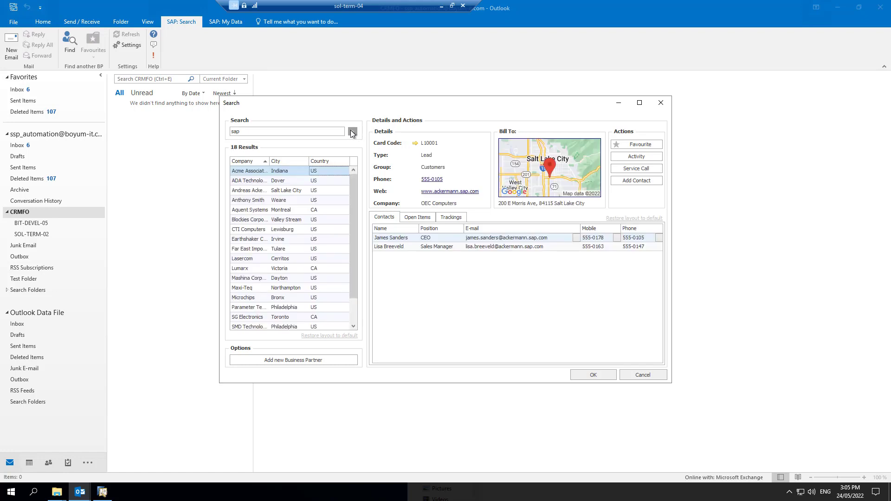
left_click(636, 375)
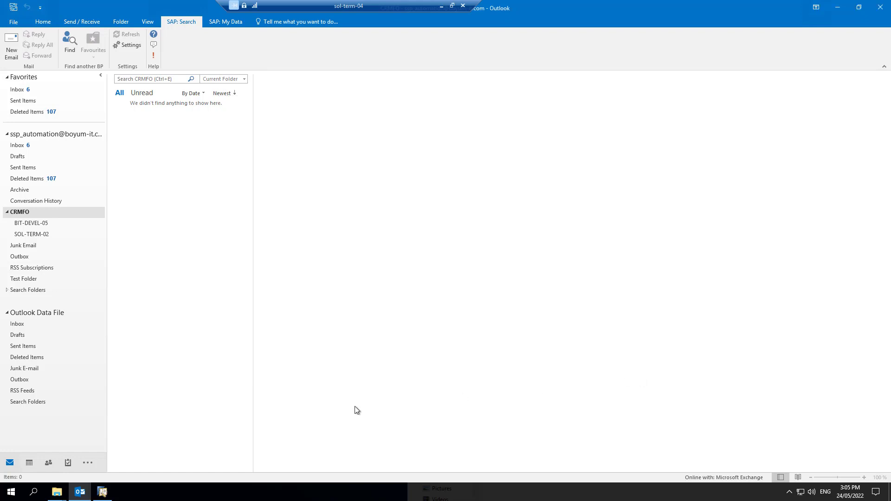
Step: Discard the unsaved edits via First Record, return to order 1337, and scroll its lines
left_click(106, 496)
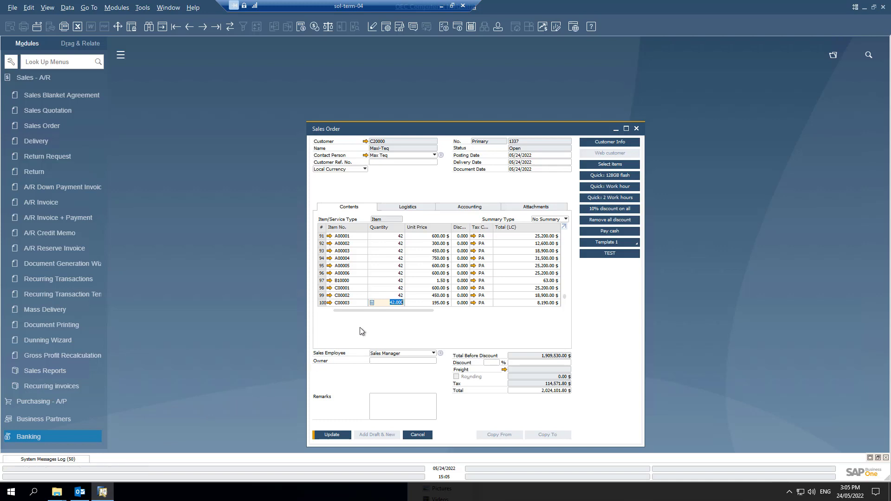
key("ctrl+Page_Up")
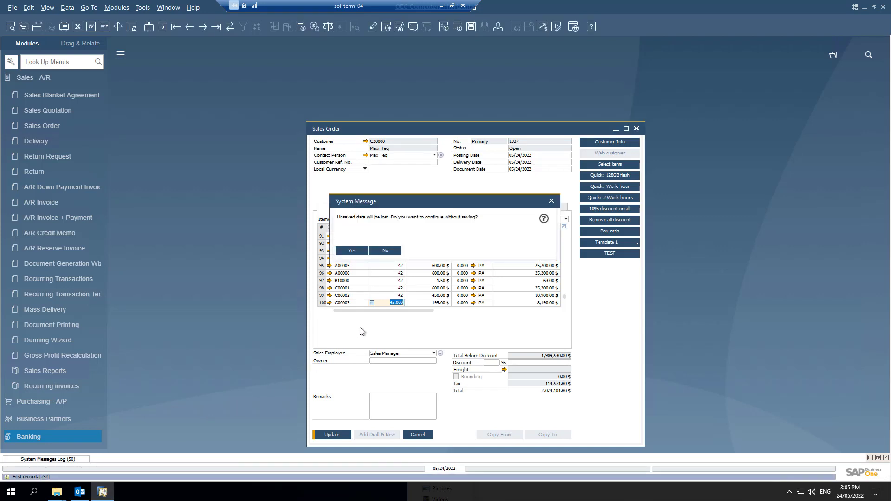
key("Return")
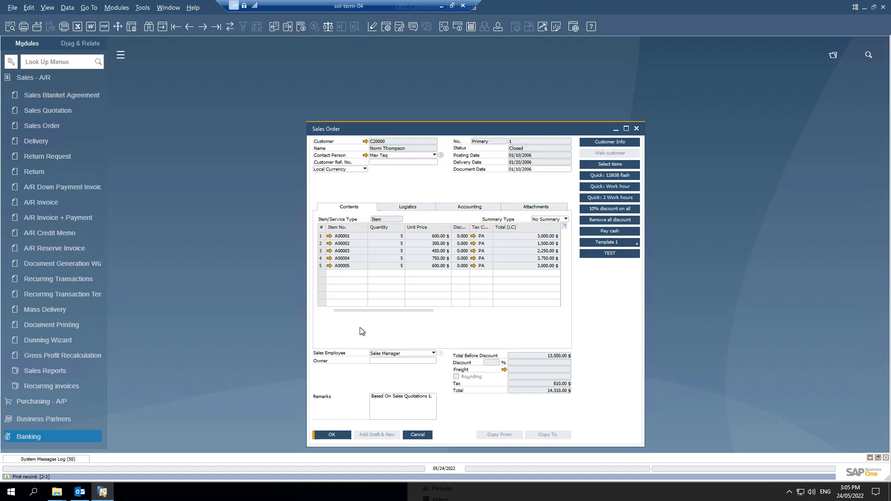
key("ctrl+Page_Down")
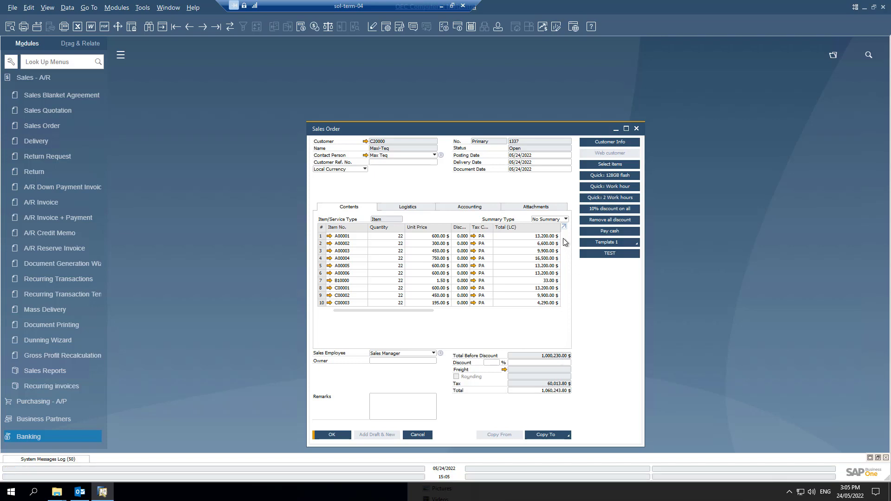
left_click_drag(565, 246, 564, 334)
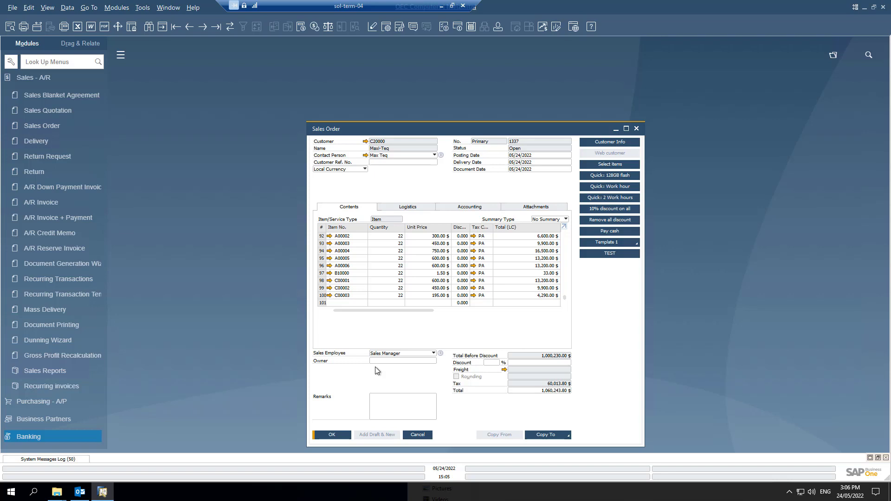
Step: Open UF-223 'Line UF' from the TEST button and view its SELECT 42 macro text
right_click(592, 254)
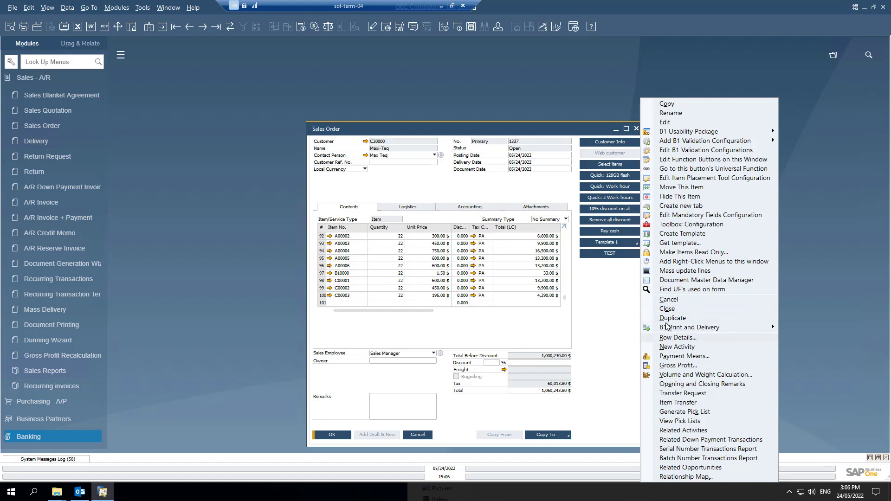
left_click(676, 169)
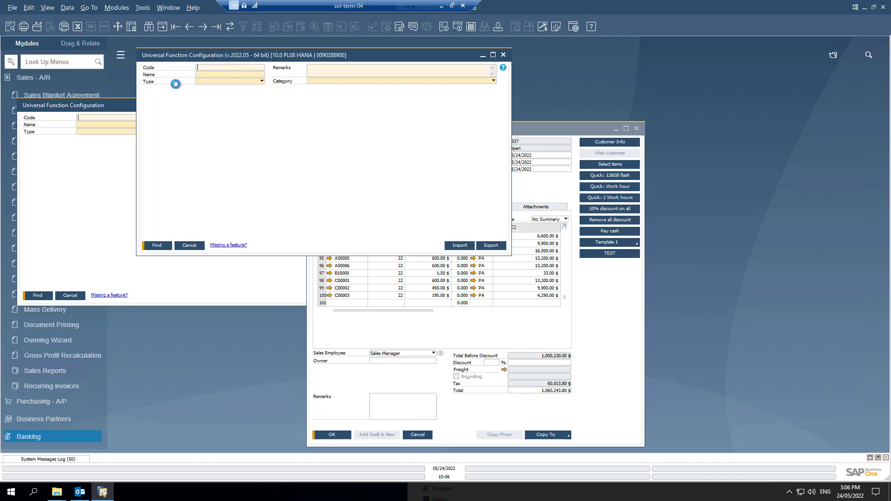
left_click(257, 137)
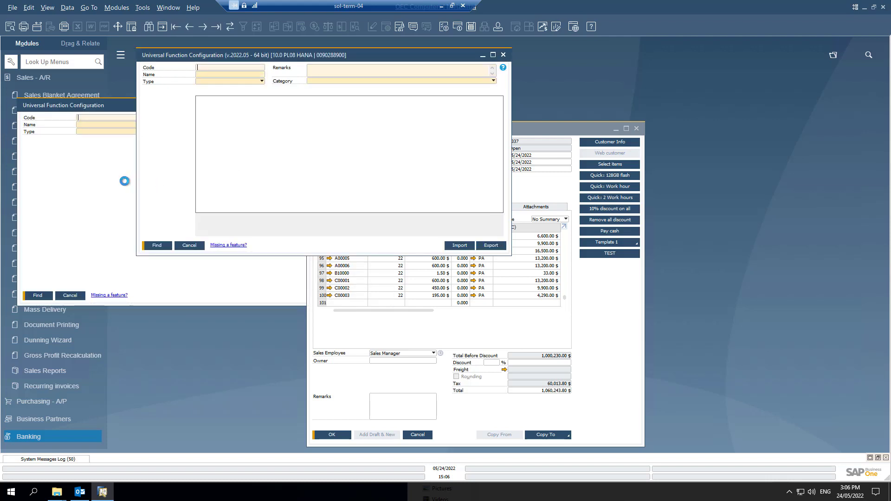
left_click(236, 133)
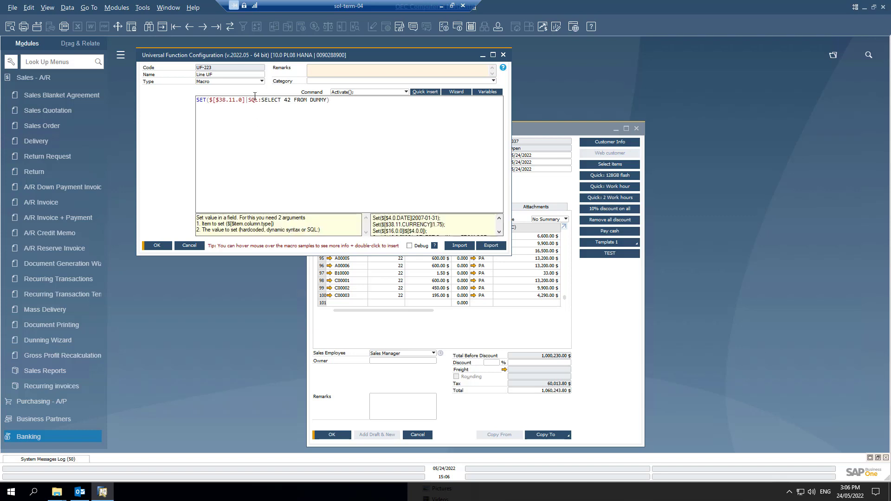
left_click_drag(260, 59, 195, 72)
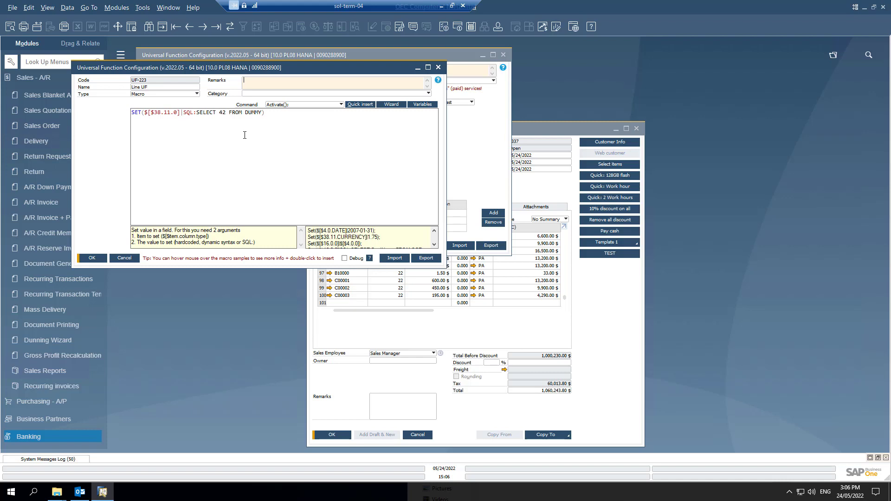
left_click(610, 310)
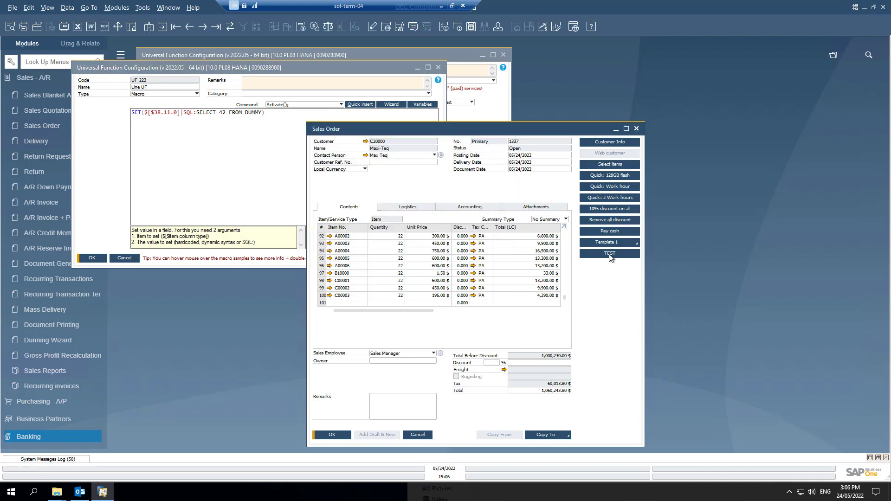